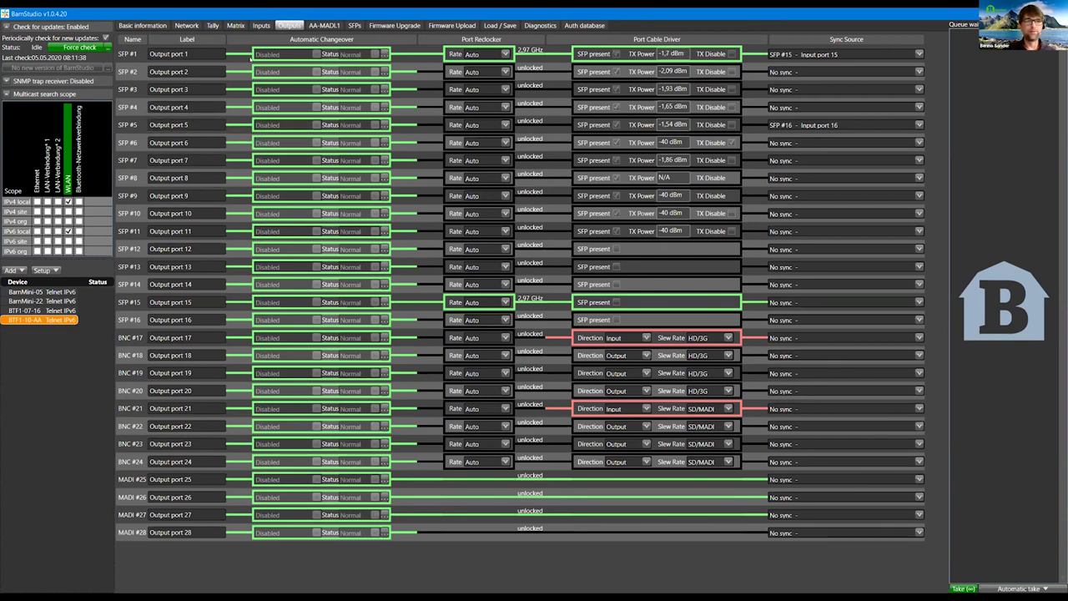
Disconnect the SDI generator on SFP #9 from Output port 1 in the routing matrix and reconnect the same crosspoint.
click(261, 26)
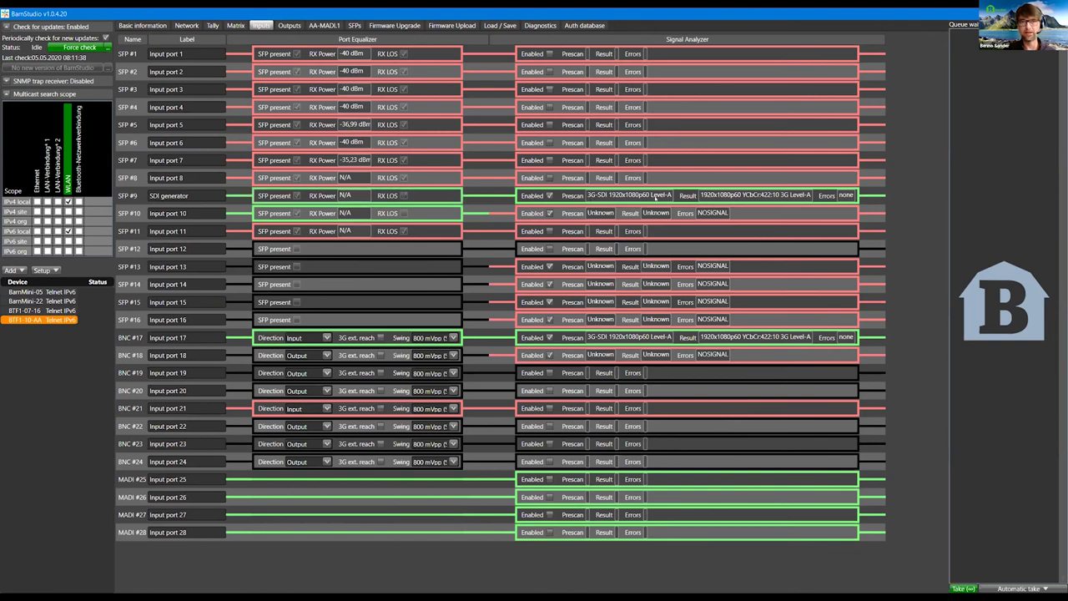
click(235, 26)
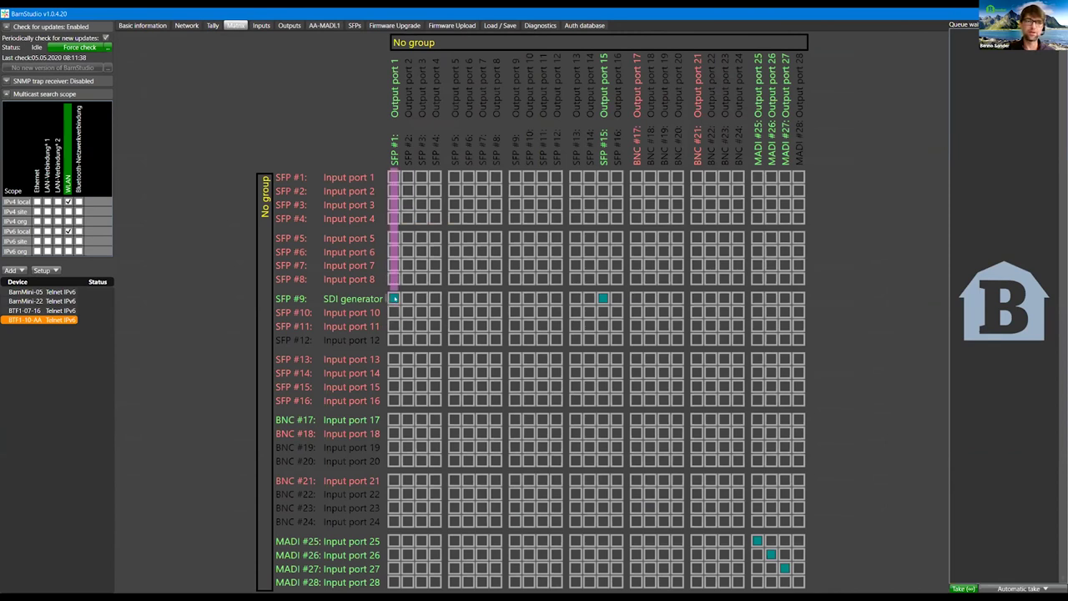
click(393, 298)
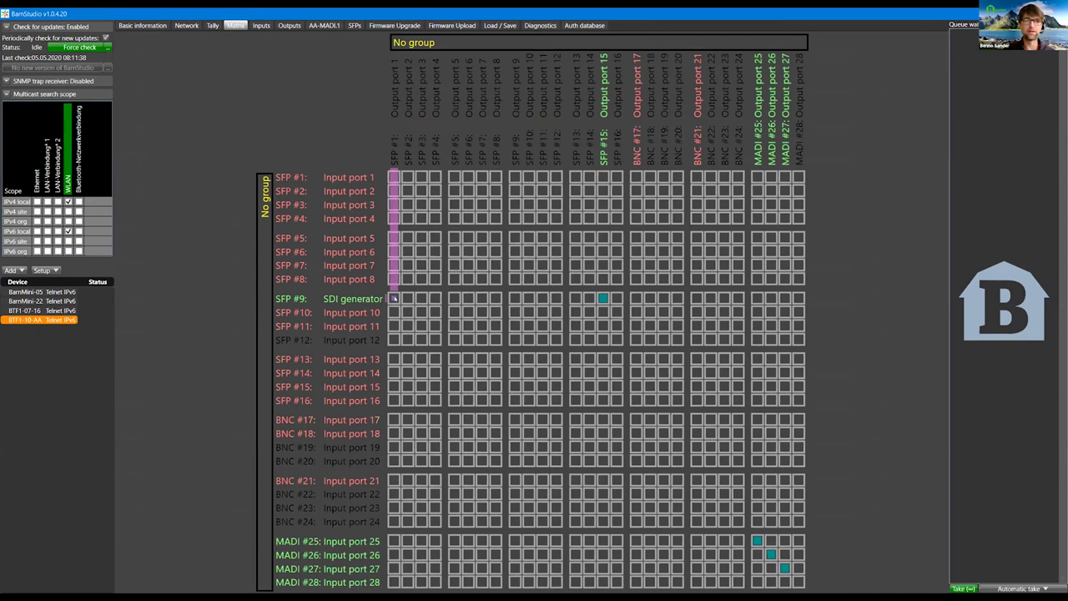
click(394, 298)
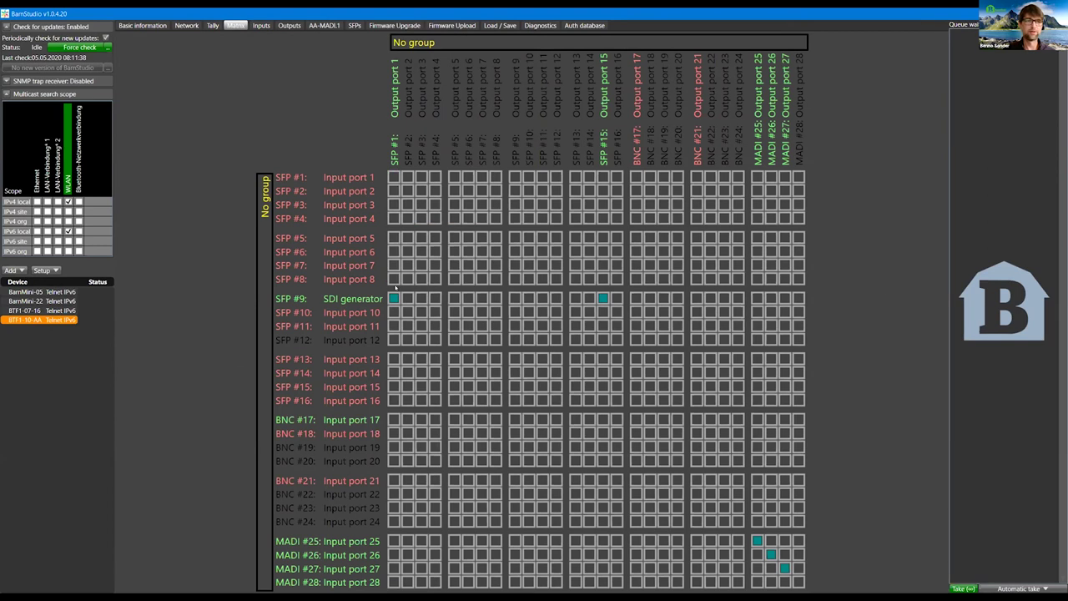
Check the input ports of device BarnMini-22, including the diagnostic details of its SFP #2 module.
click(55, 302)
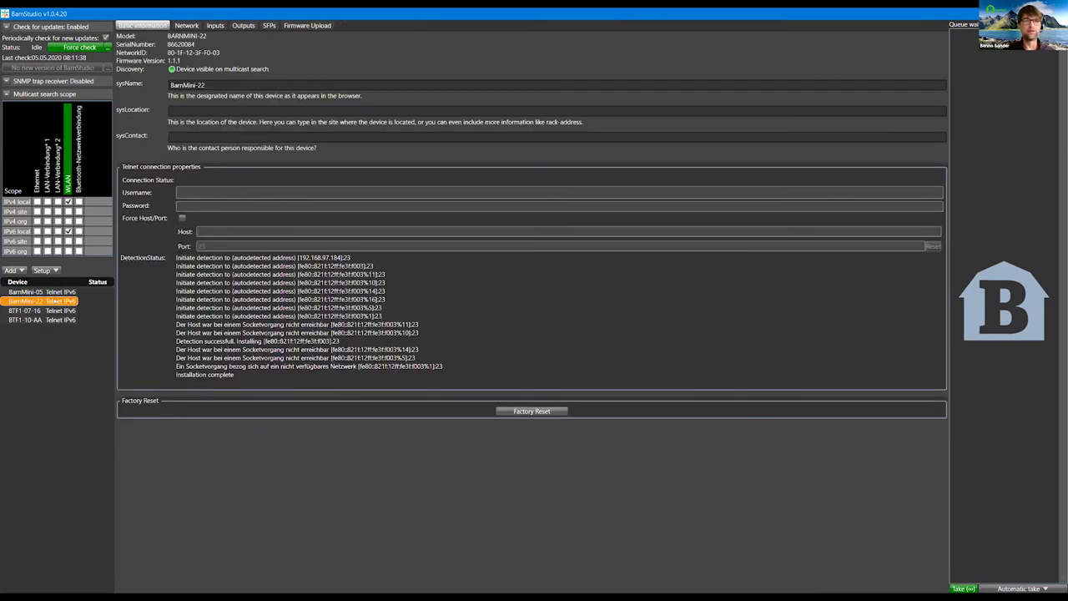
click(215, 26)
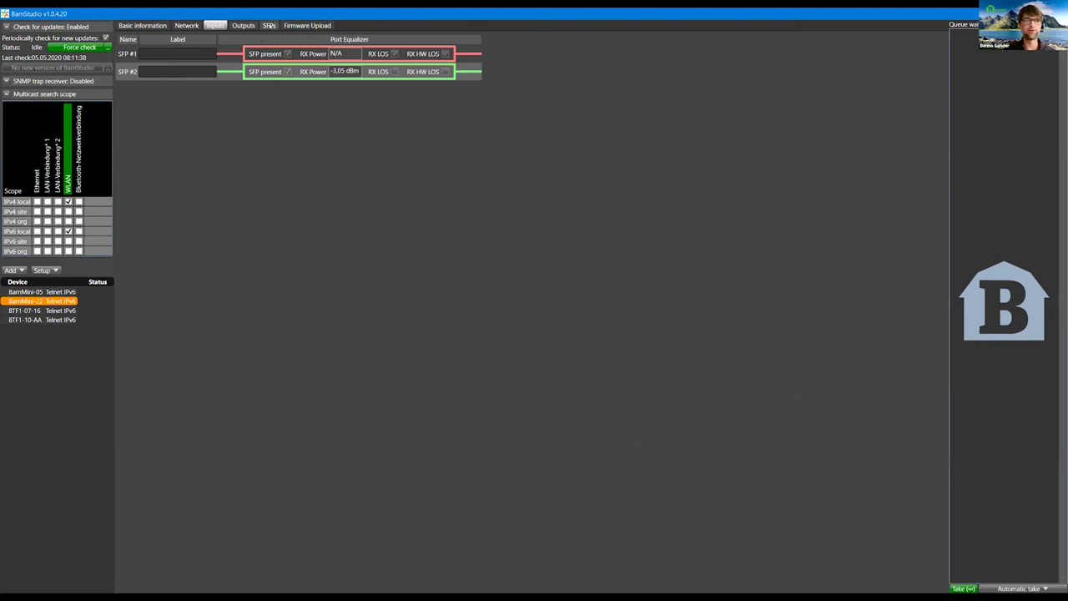
click(269, 26)
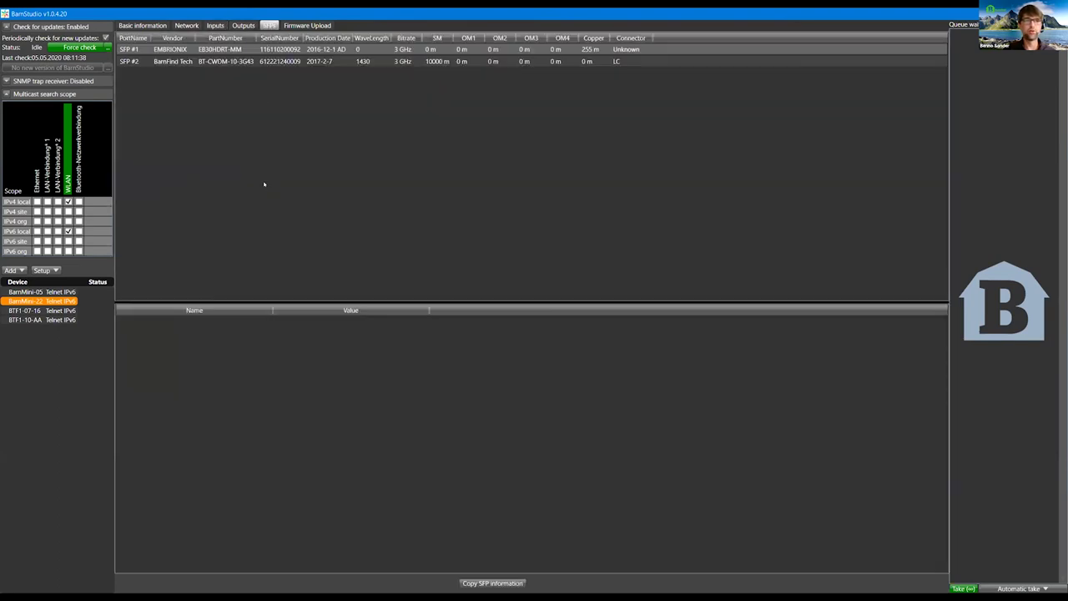
click(209, 65)
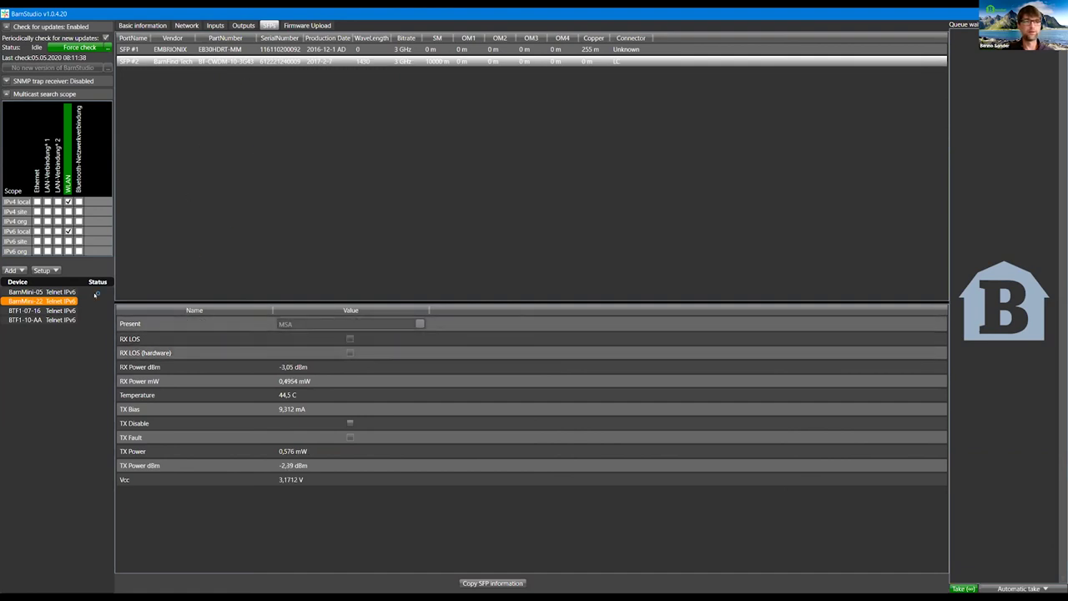
Inspect the diagnostic values of the SFP #1 and SFP #2 modules on device BTF1-10-AA.
click(49, 320)
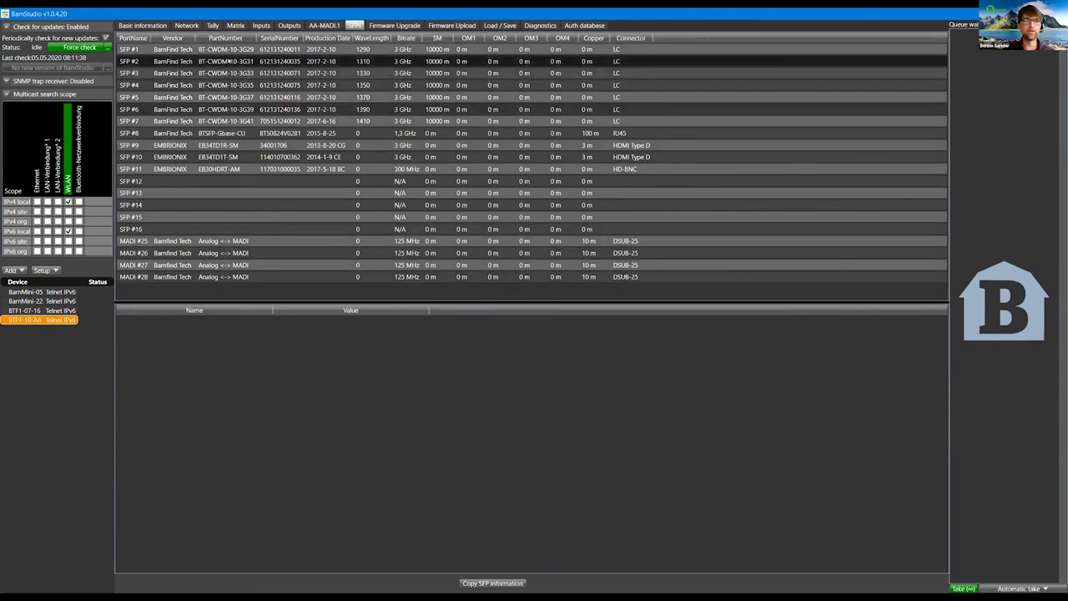
click(232, 51)
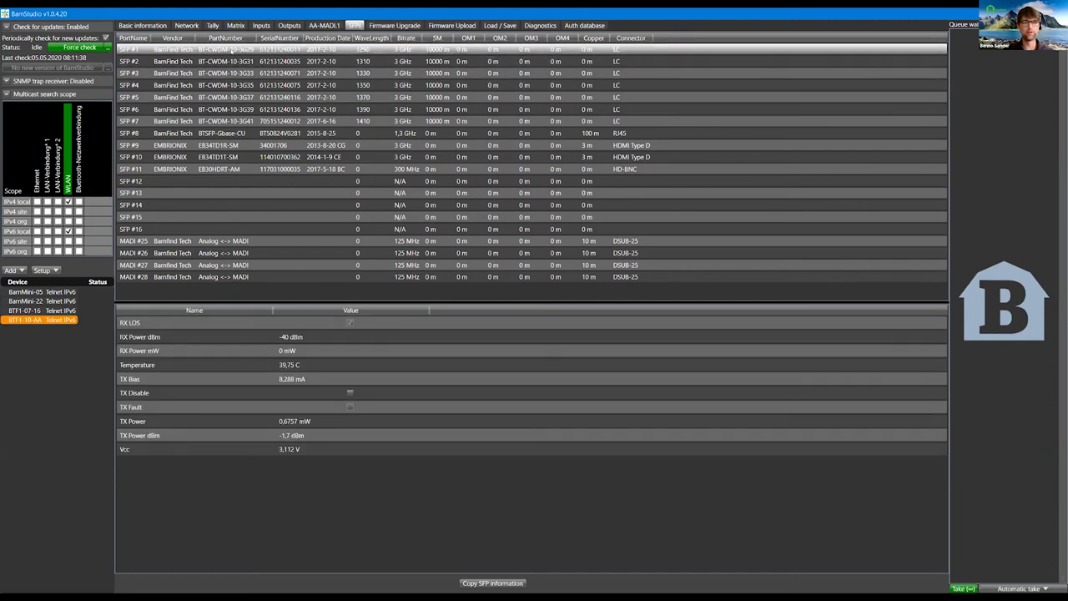
click(230, 61)
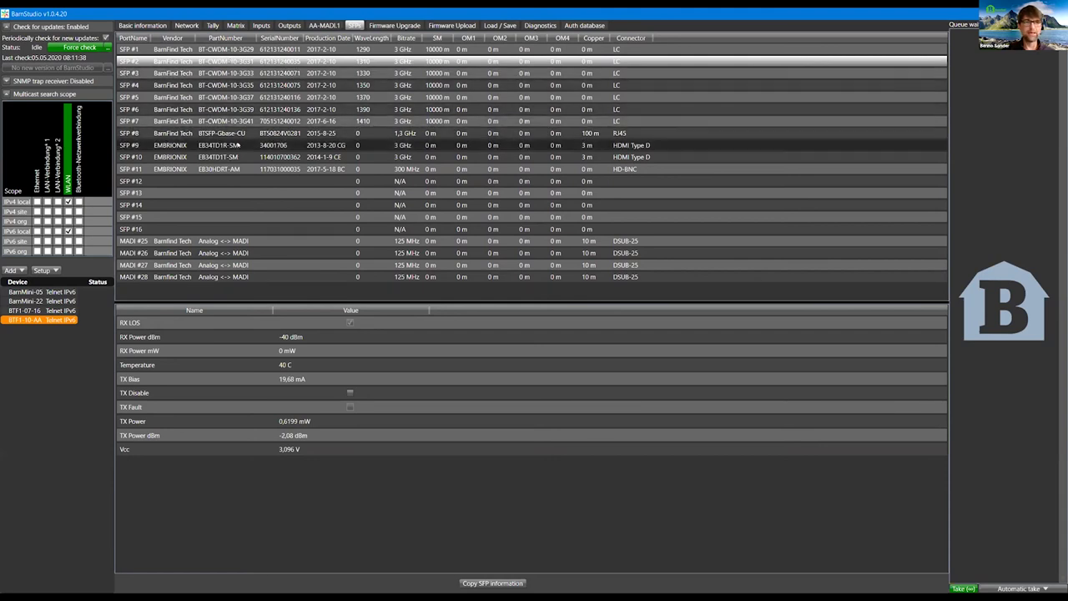
Examine the full parameter list of the EMBRIONIX HDMI module in SFP #9, from audio mapping through output and power values.
click(238, 145)
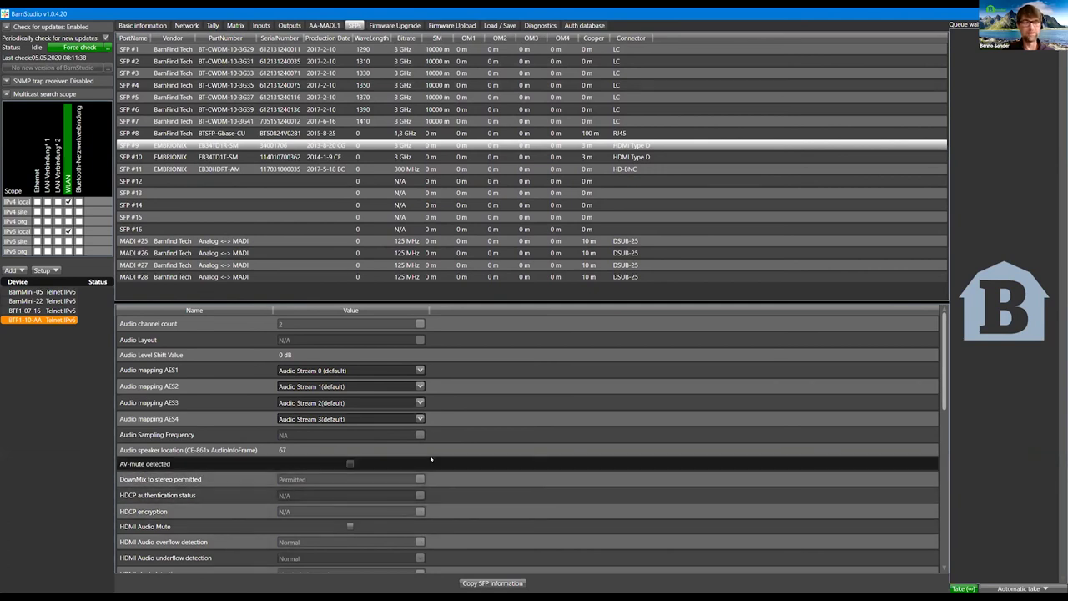
scroll(429, 459, down, 4)
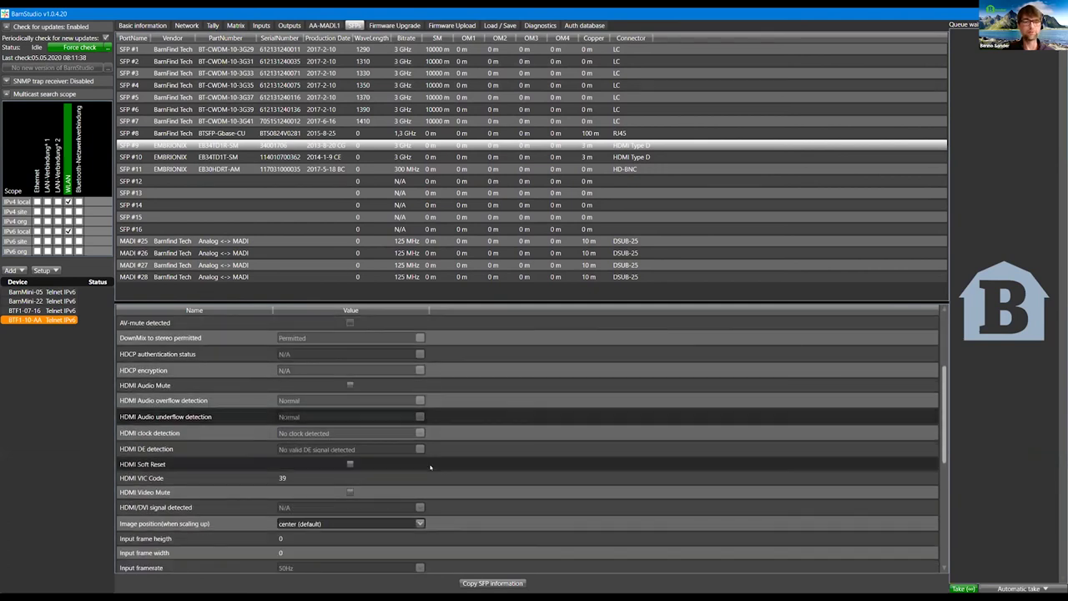
scroll(430, 468, down, 2)
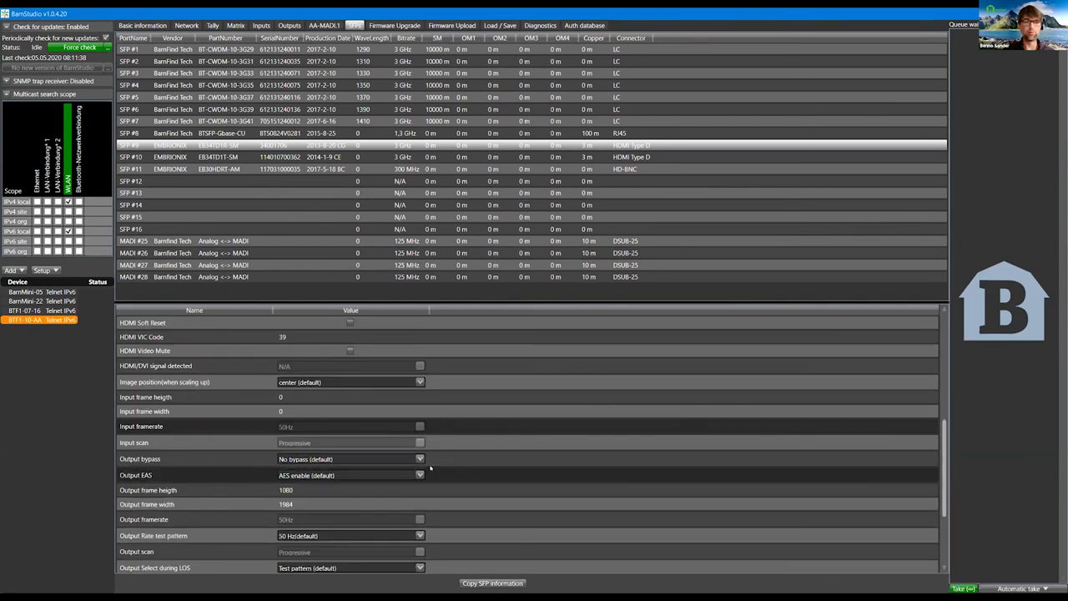
scroll(430, 469, down, 1)
scroll(430, 468, up, 7)
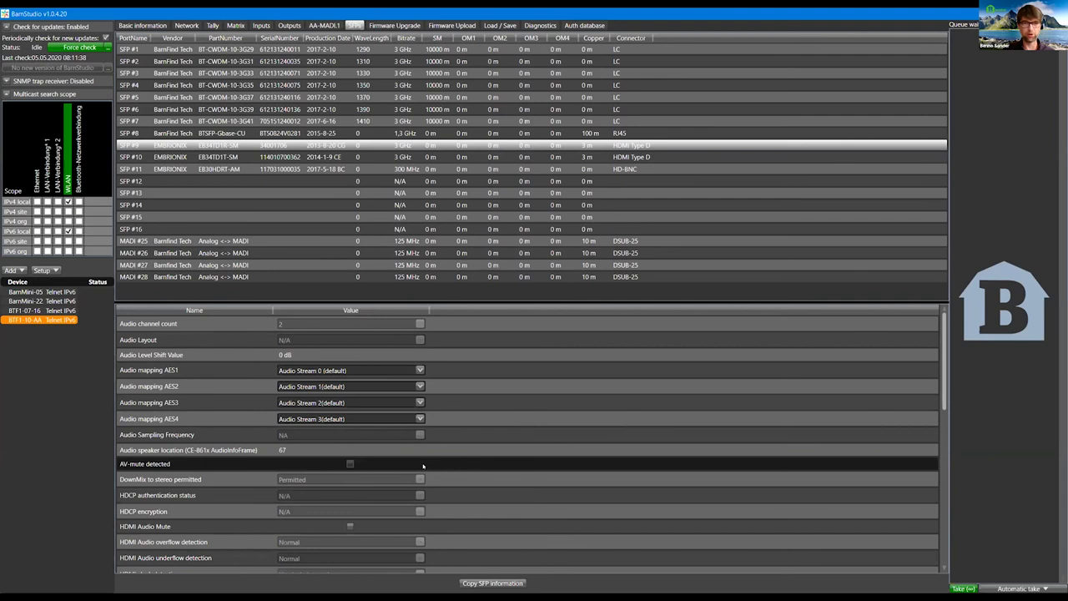
scroll(429, 468, down, 2)
scroll(429, 469, down, 1)
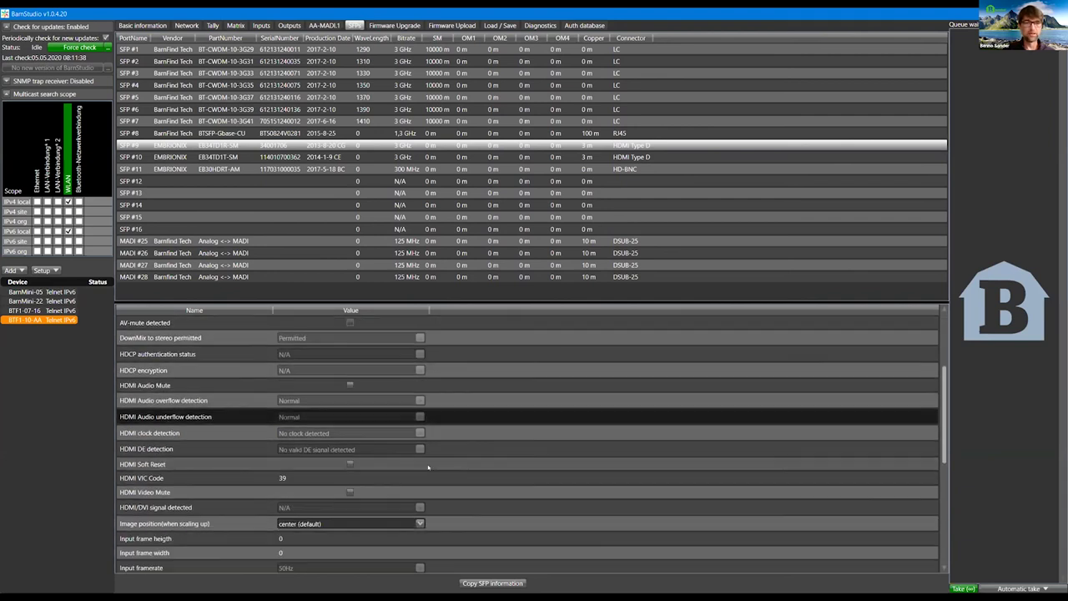
scroll(428, 468, down, 4)
scroll(428, 467, down, 1)
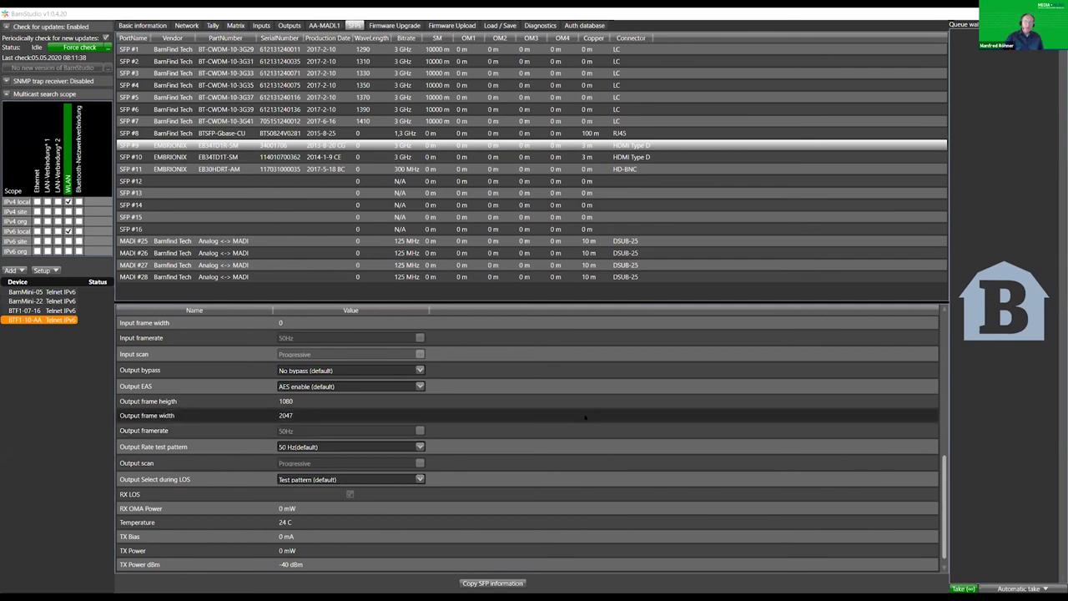
Review the input ports of BTF1-10-AA, followed by the input and output ports of BarnMini-22.
click(262, 25)
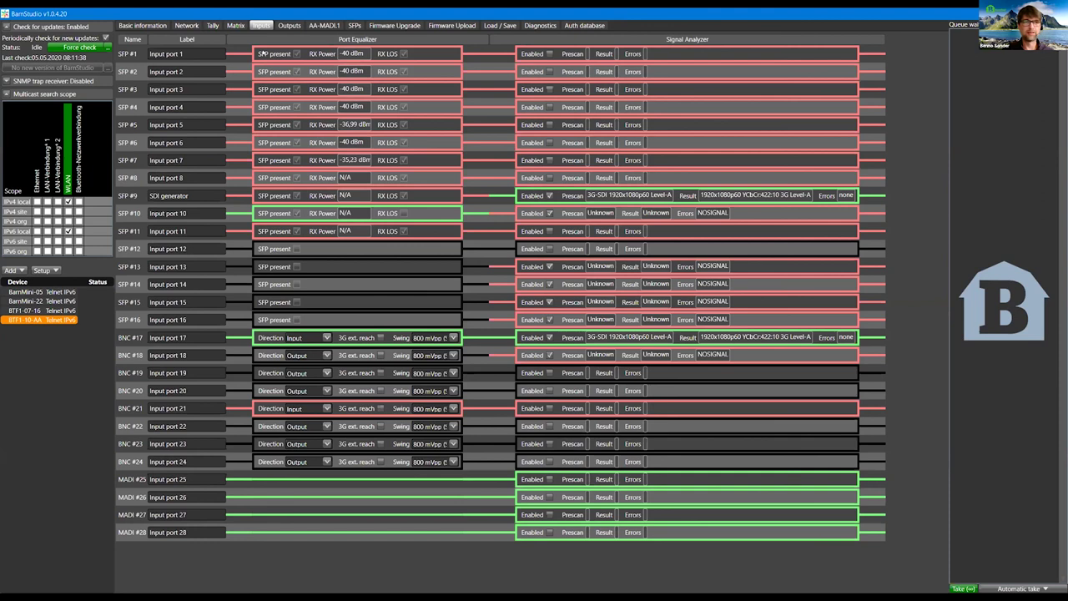
click(35, 301)
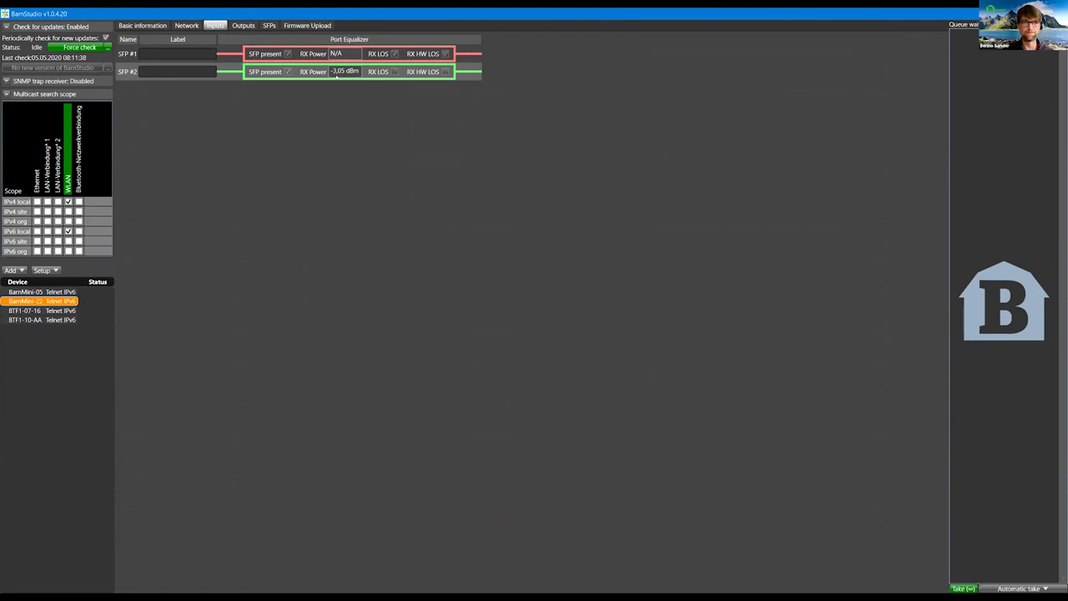
click(242, 25)
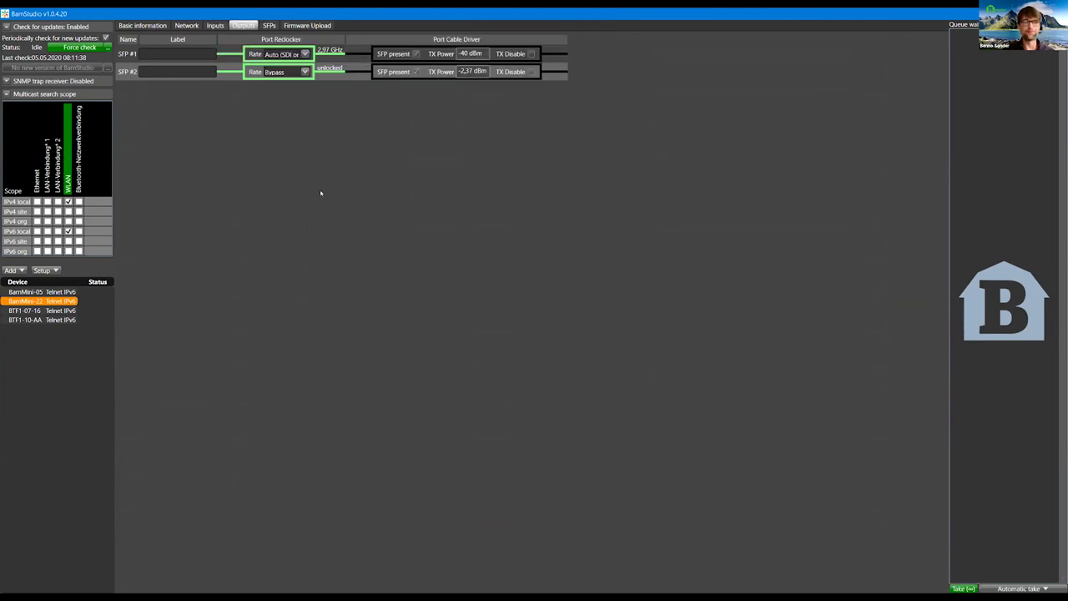
Set the reclocker rate of BarnMini-22's SFP #1 output to Auto, switch it to Bypass, and return it to Auto.
click(304, 54)
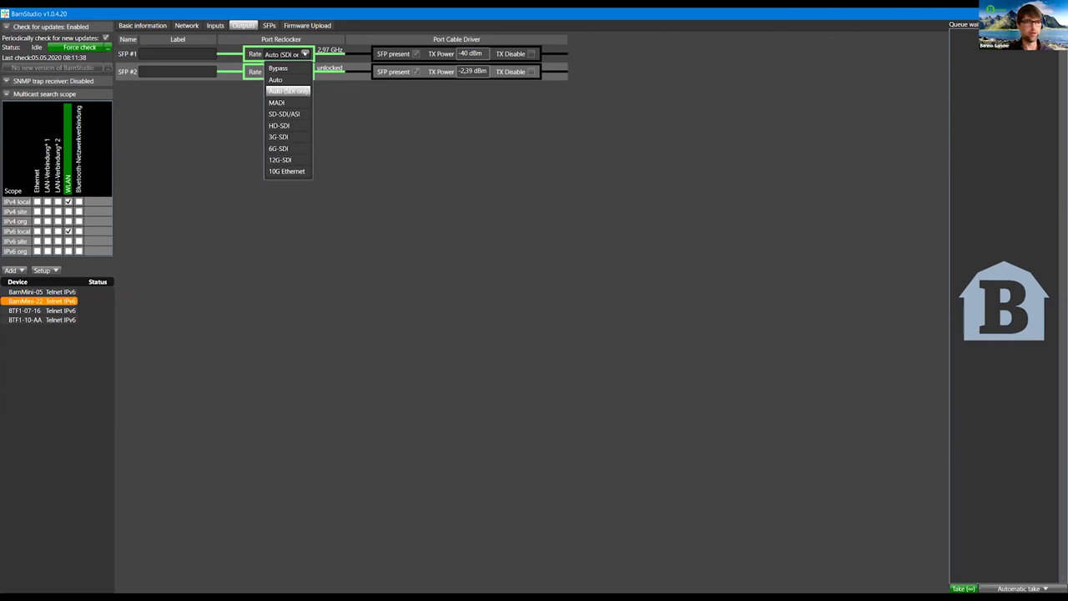
click(288, 79)
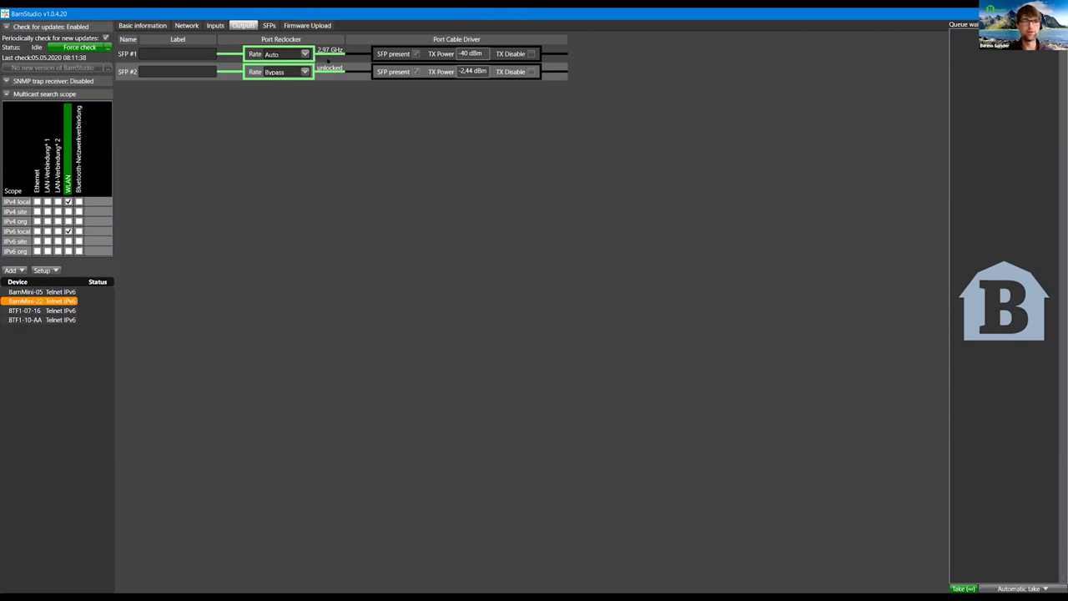
click(306, 53)
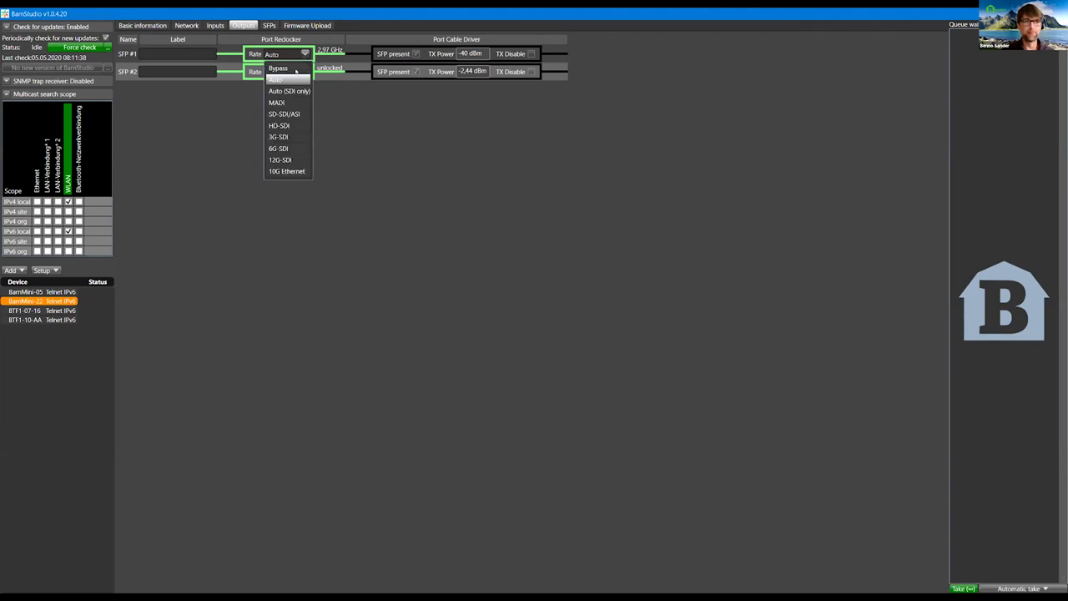
click(296, 68)
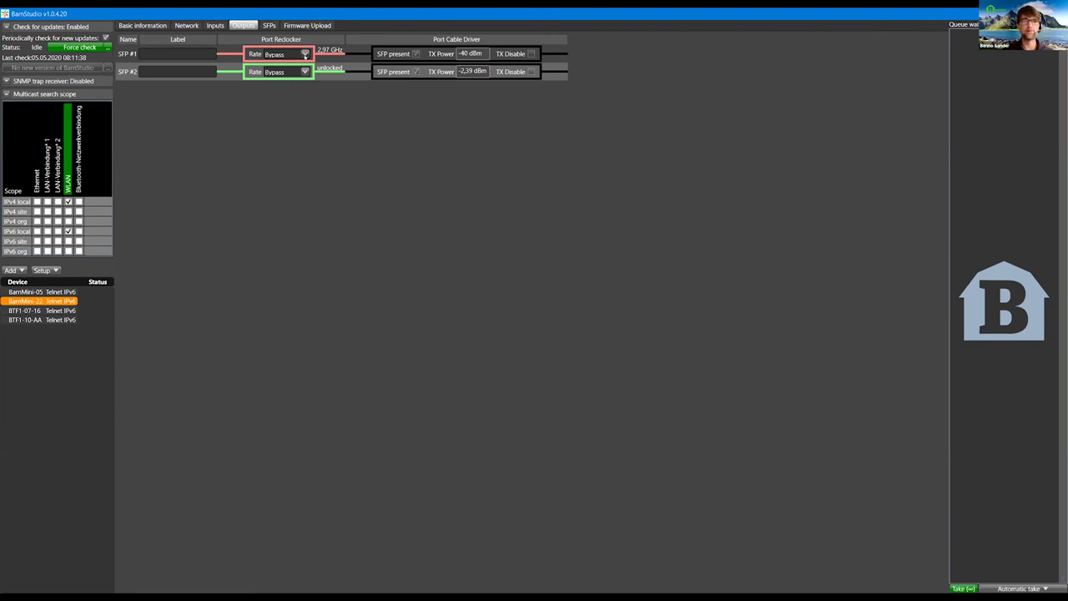
click(305, 54)
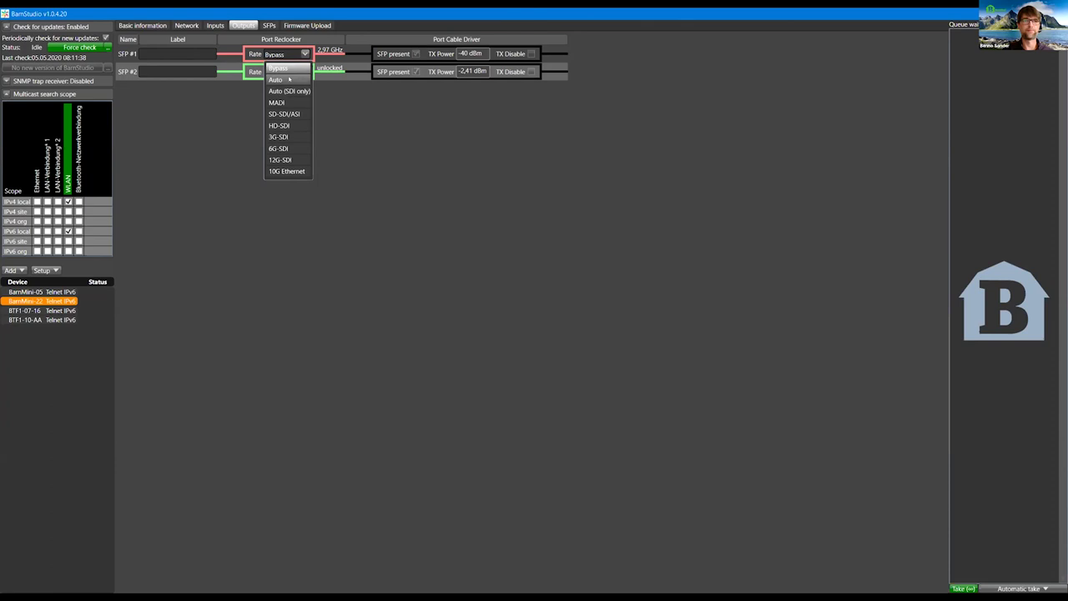
click(290, 80)
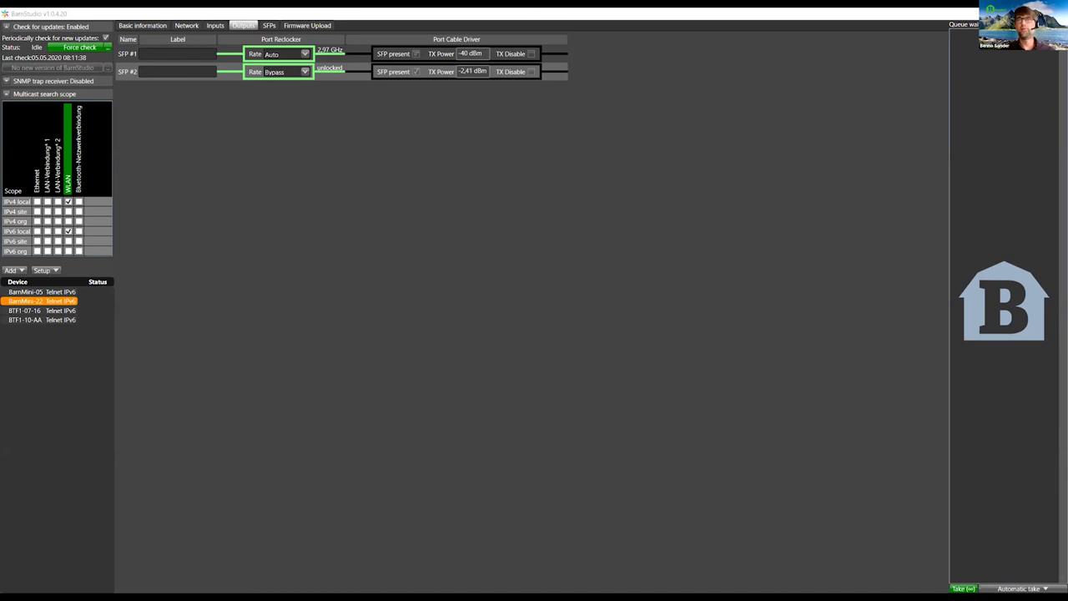
key(alt+Tab)
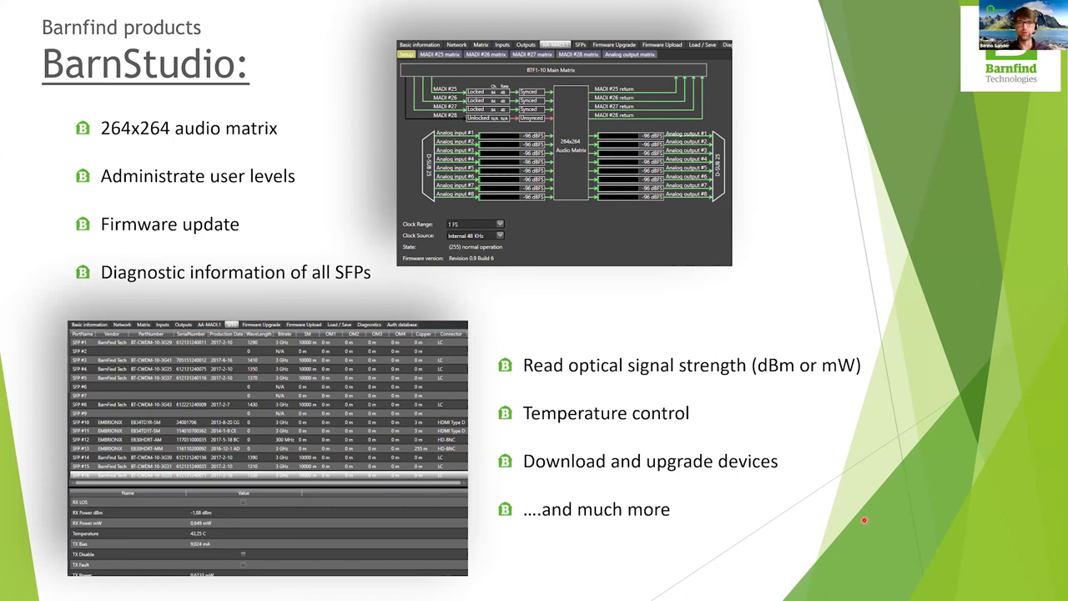
key(Right)
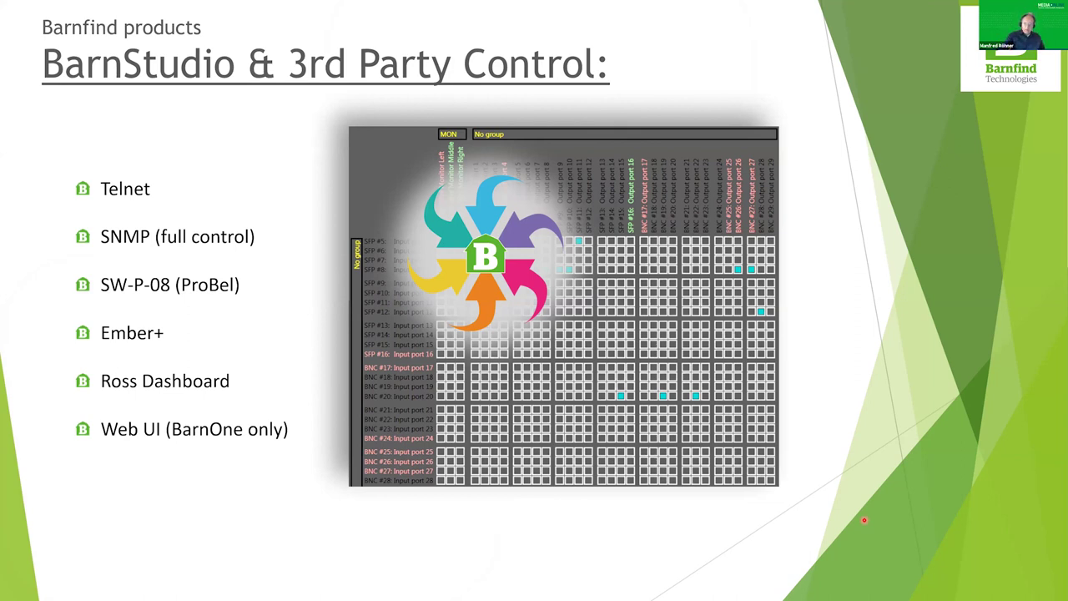
key(Right)
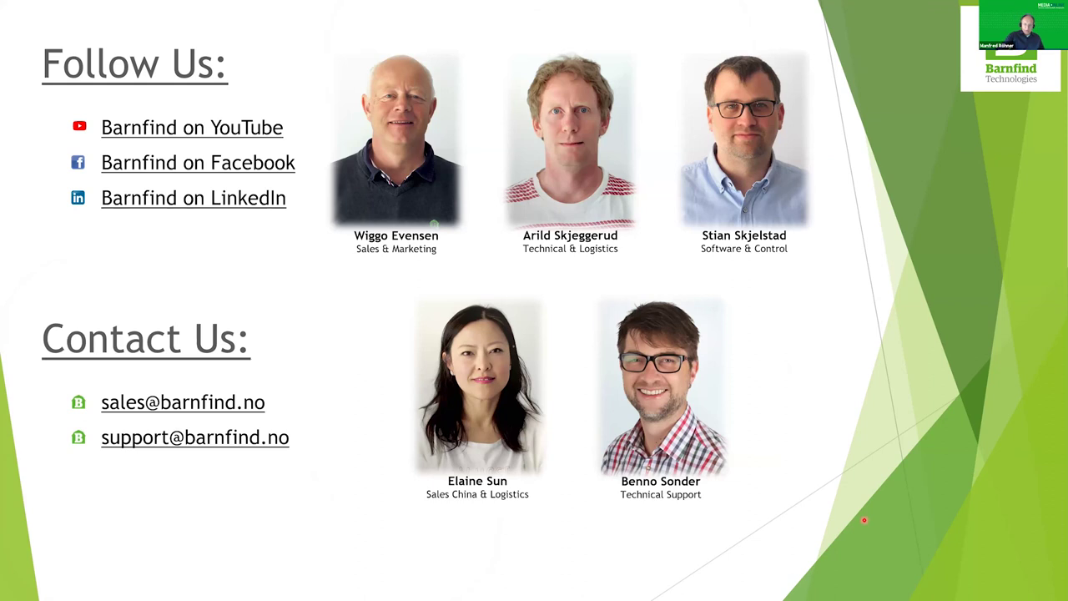
key(Left)
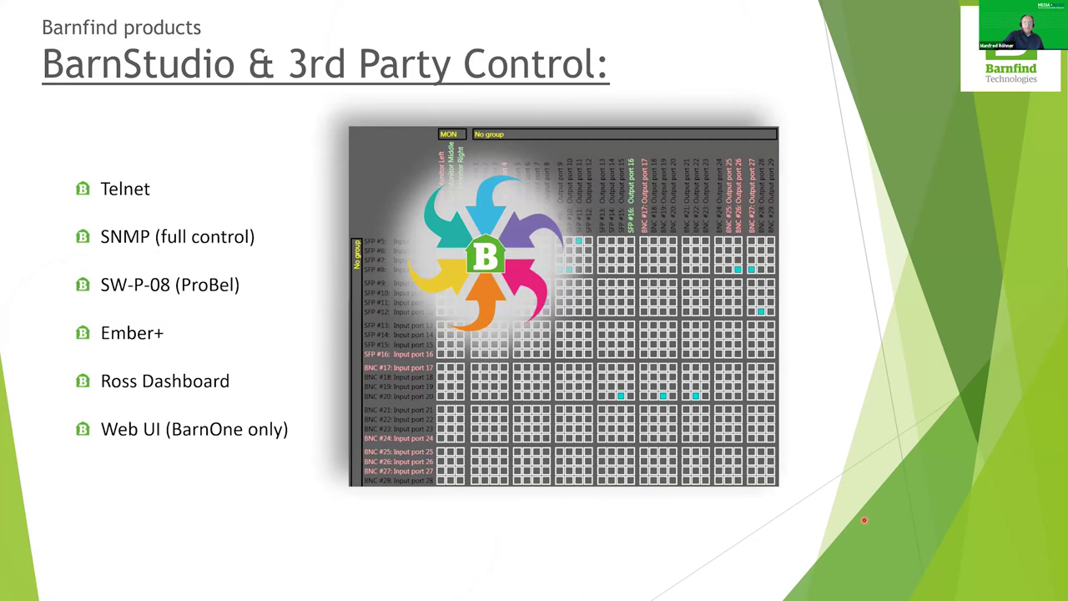